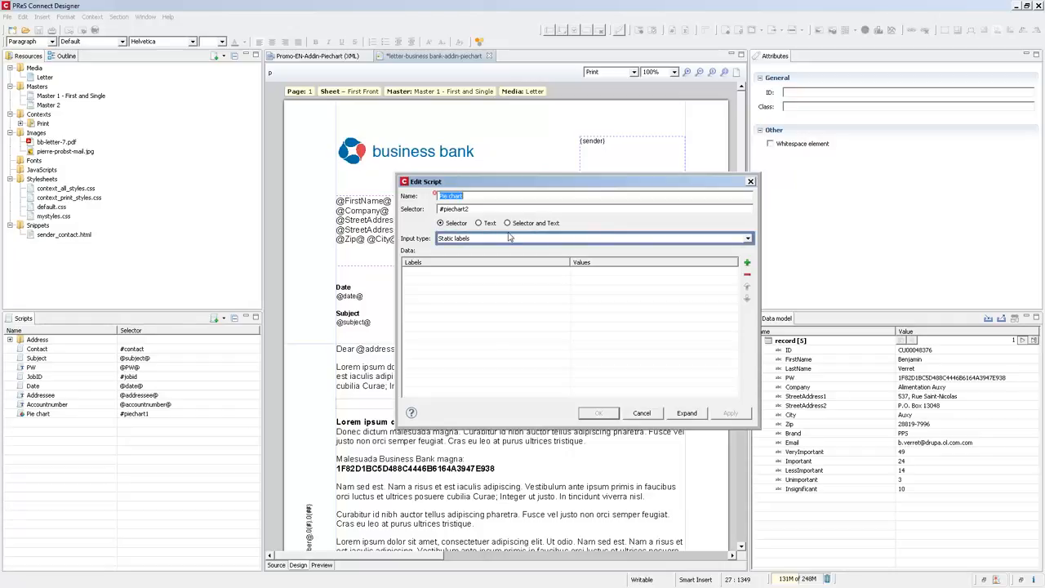
- Keep the input type as Static labels and add a label Very Important mapped to the VeryImportant field
click(460, 238)
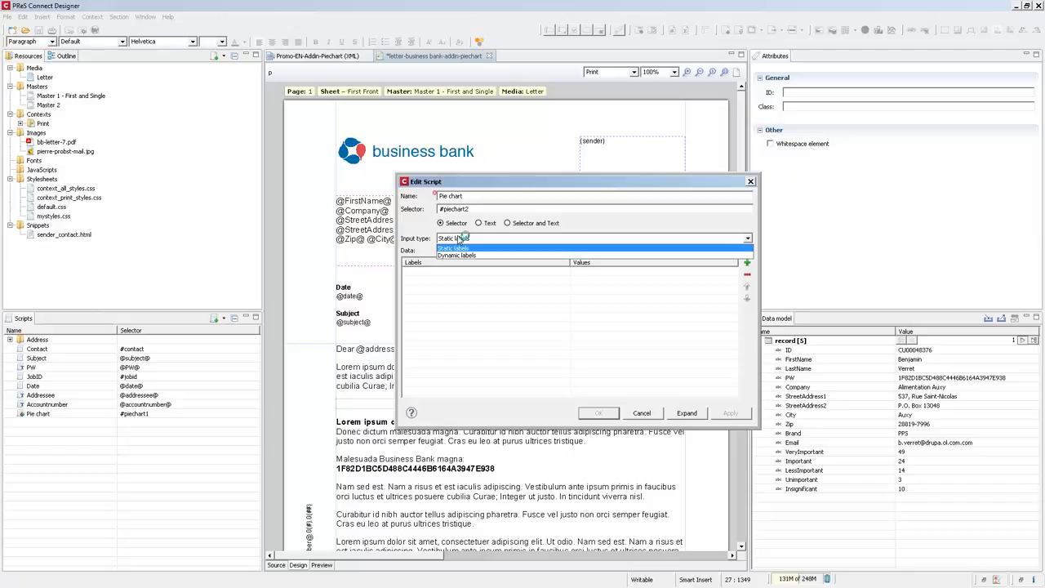
click(459, 238)
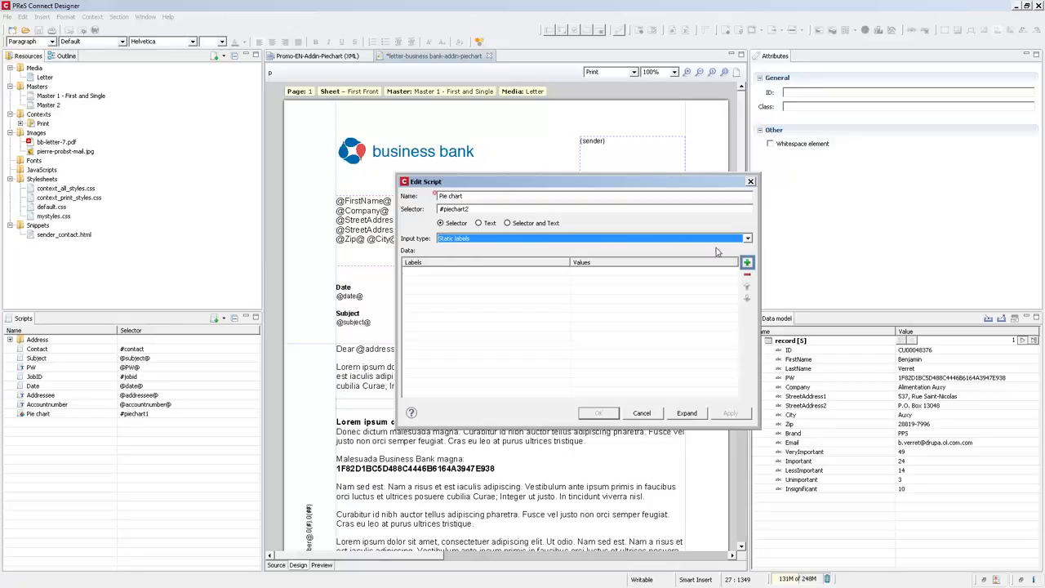
click(748, 263)
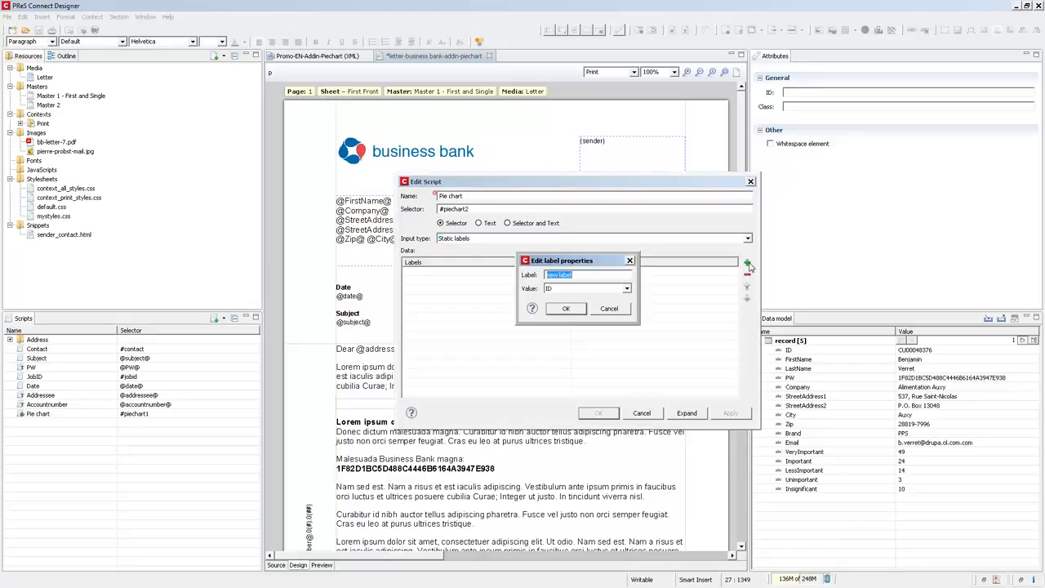
text(Very Important)
key(Tab)
key(v)
key(Return)
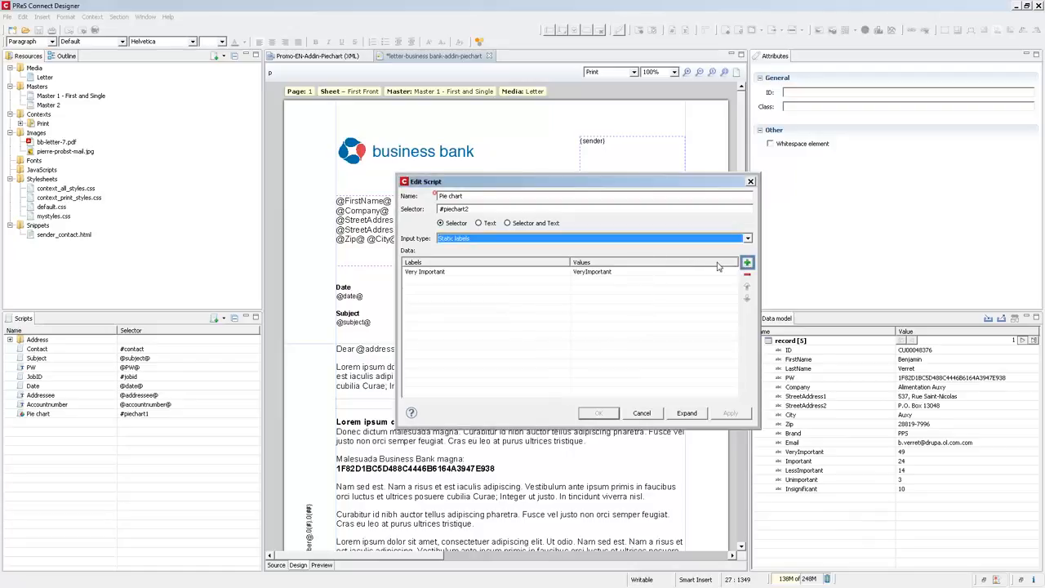
- Add a label Important mapped to the Important field
click(747, 263)
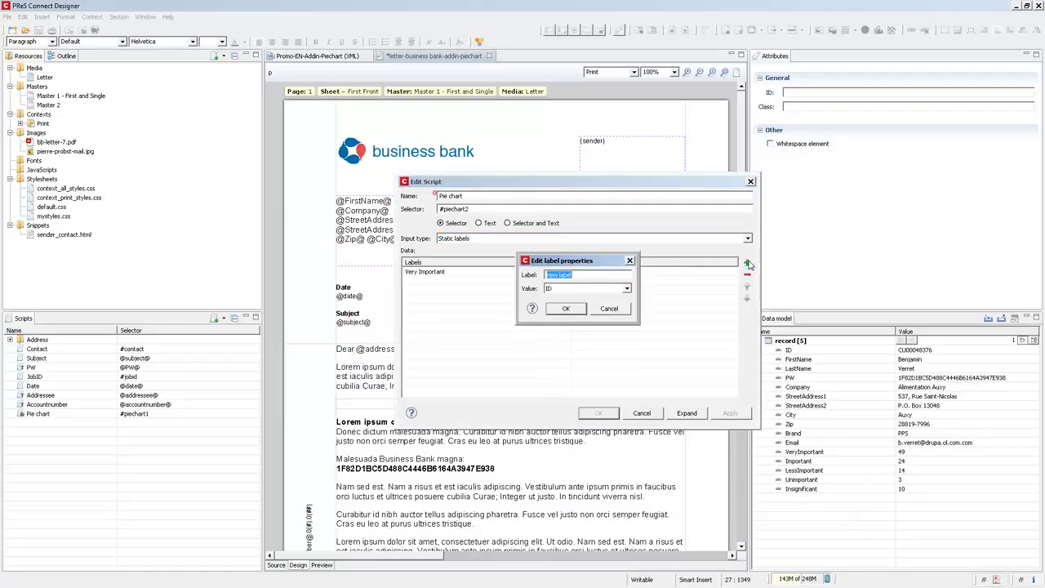
text(Important)
key(Tab)
key(i)
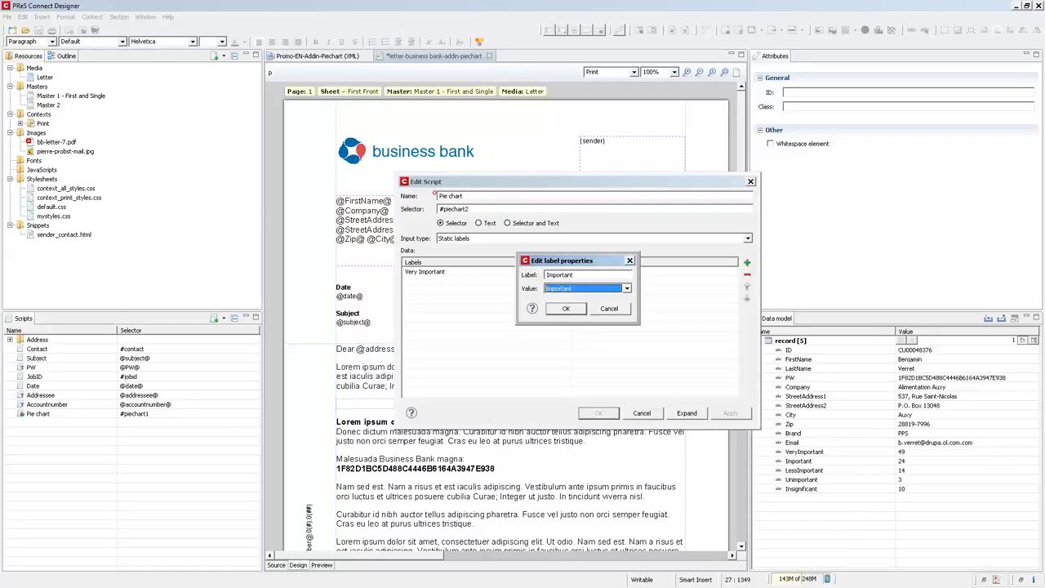
key(Return)
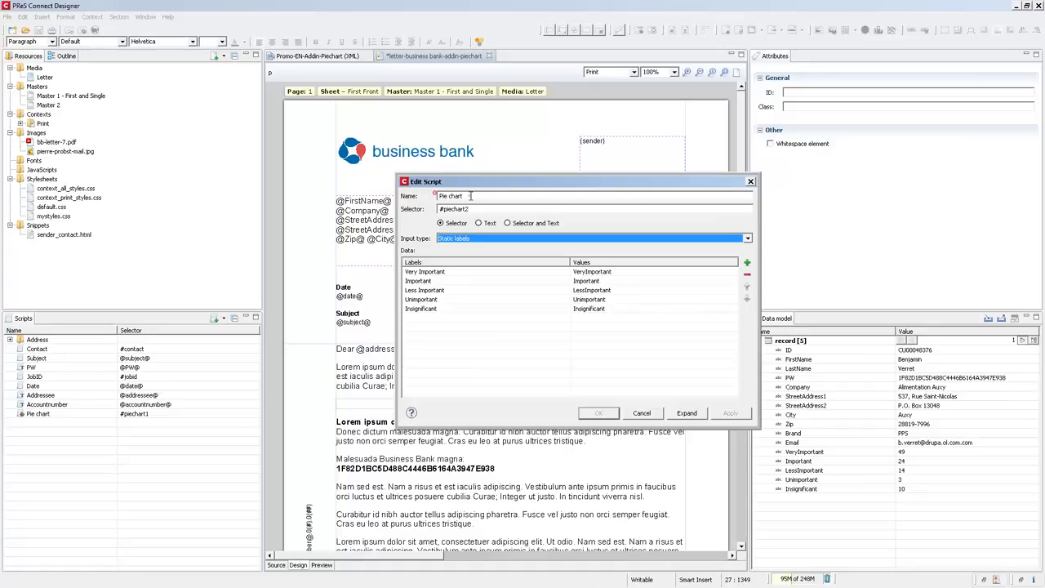
- Rename the script to Pie chart 2 and confirm the script dialog
click(471, 196)
text(2)
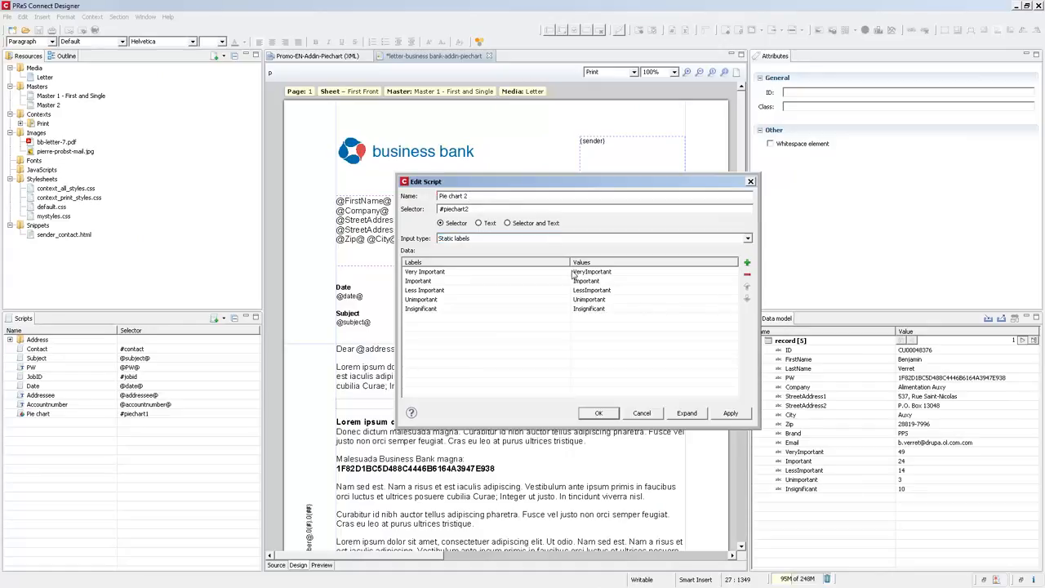
click(598, 414)
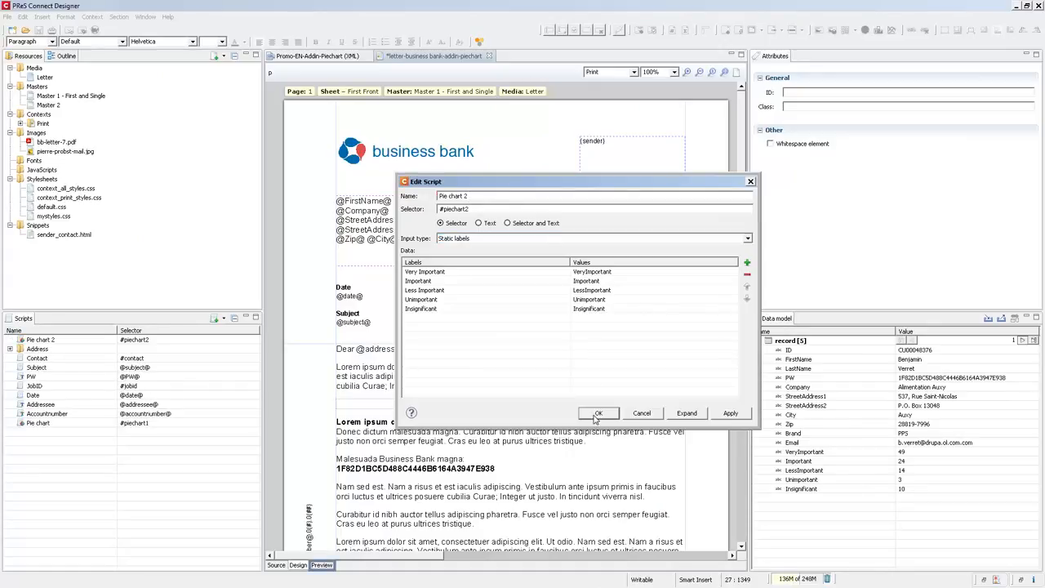
- Switch to preview and resize the pie chart to about 114 × 56 mm
click(326, 567)
scroll(561, 375, down, 6)
scroll(560, 374, up, 3)
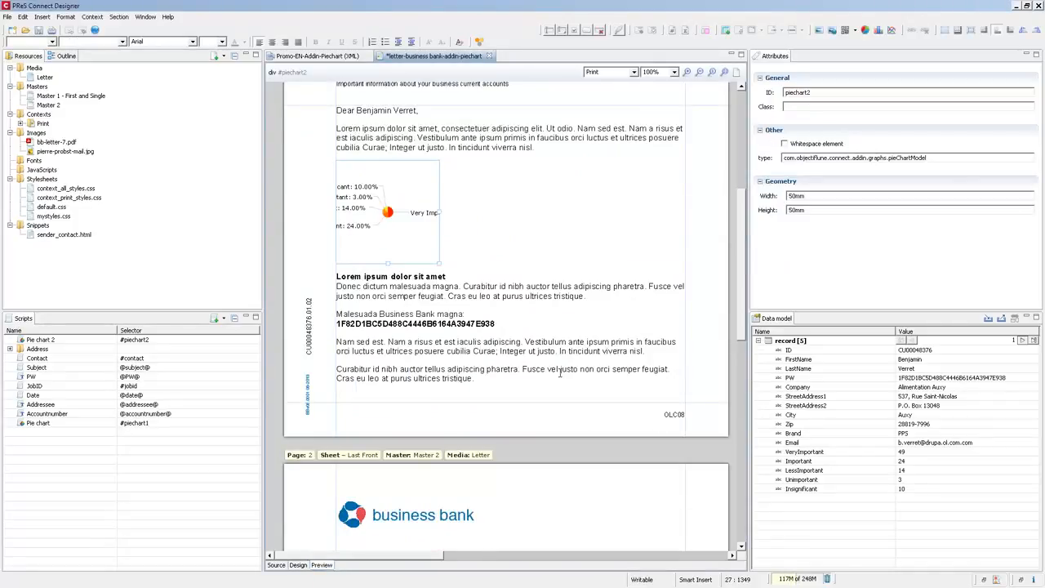
scroll(560, 373, up, 3)
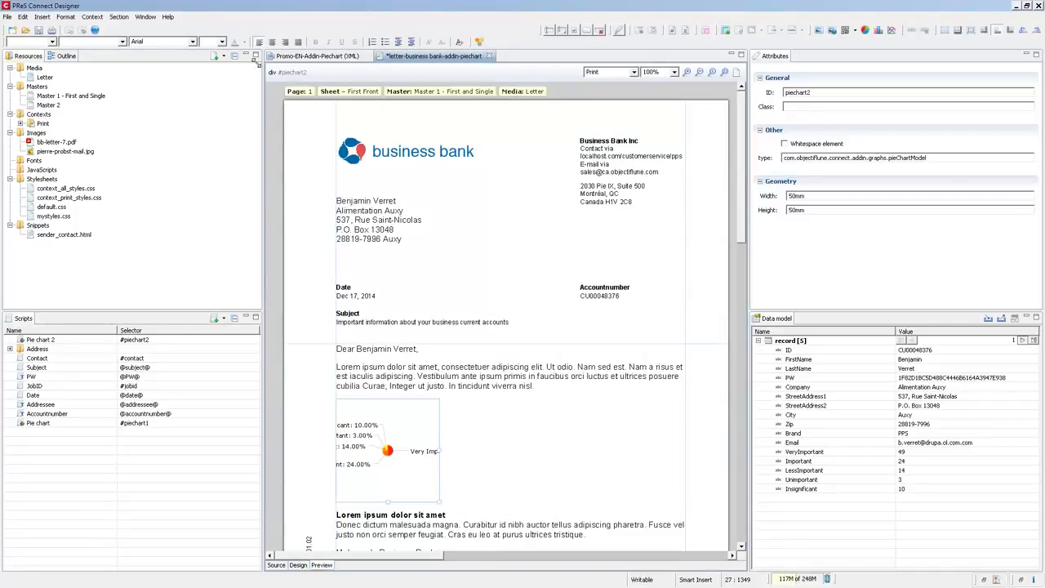
drag(438, 502, 571, 519)
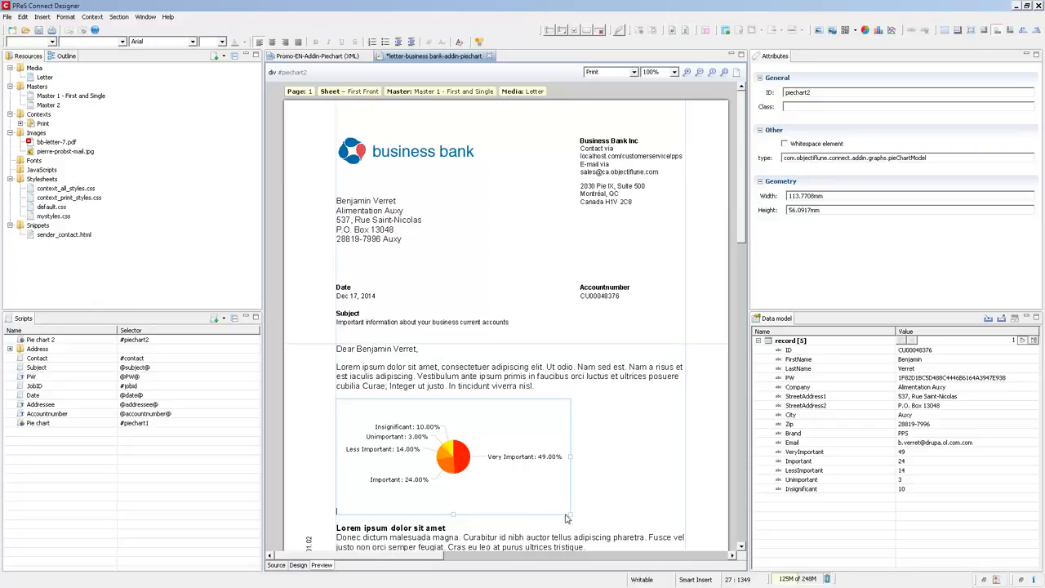
- Open the pie chart's properties, set the hole radius to 25 and apply the 3D effect
right_click(459, 449)
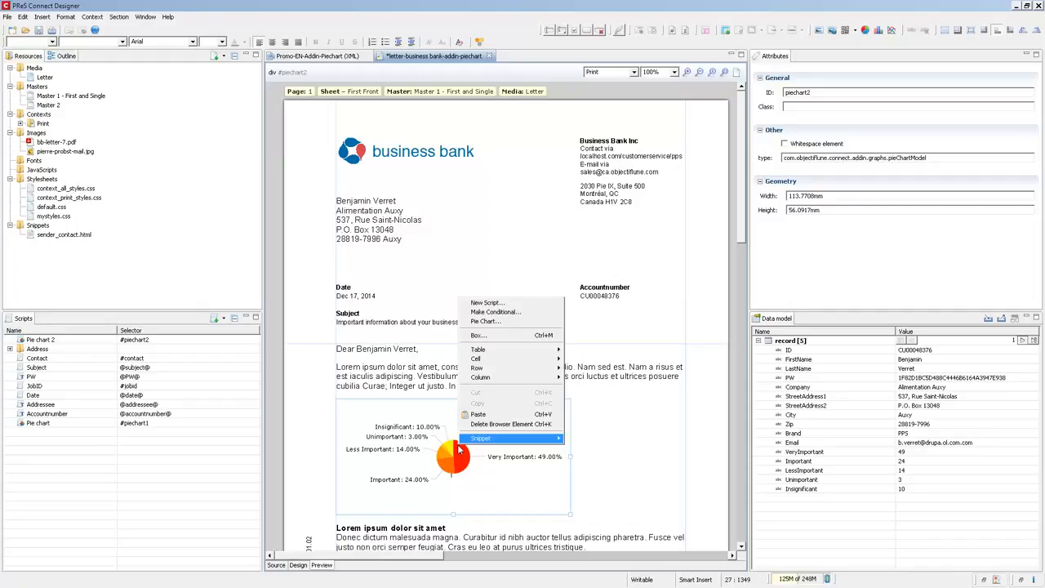
click(501, 323)
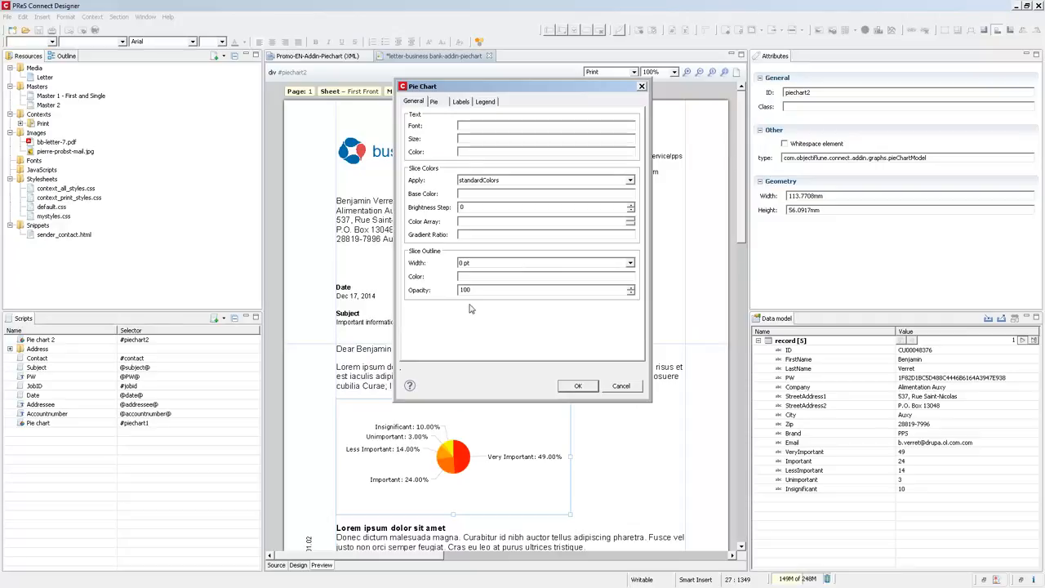
click(436, 102)
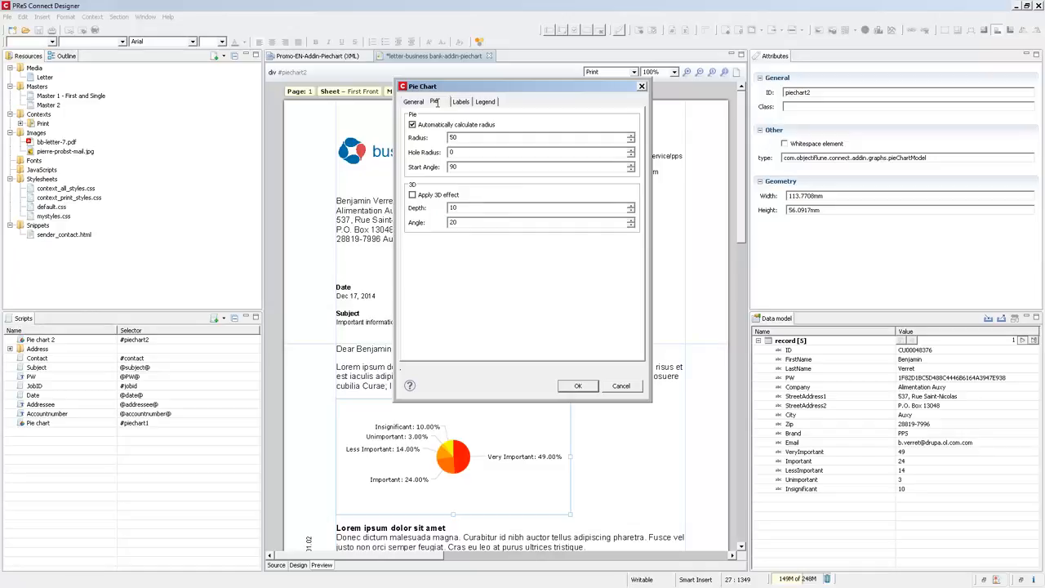
double_click(460, 151)
text(25)
click(413, 195)
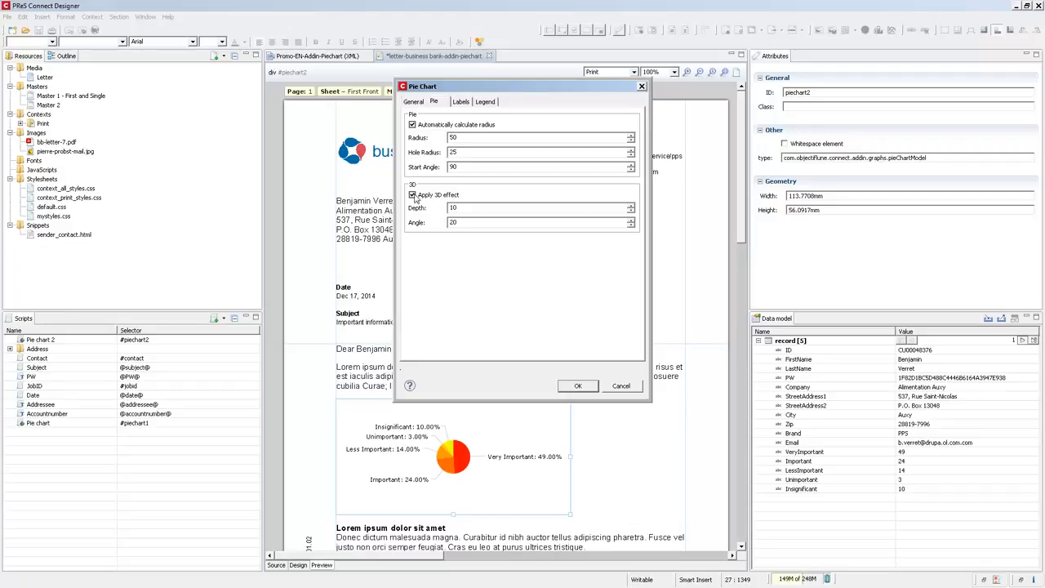
- Enable custom label text for the chart labels and turn on Show Legend
click(462, 102)
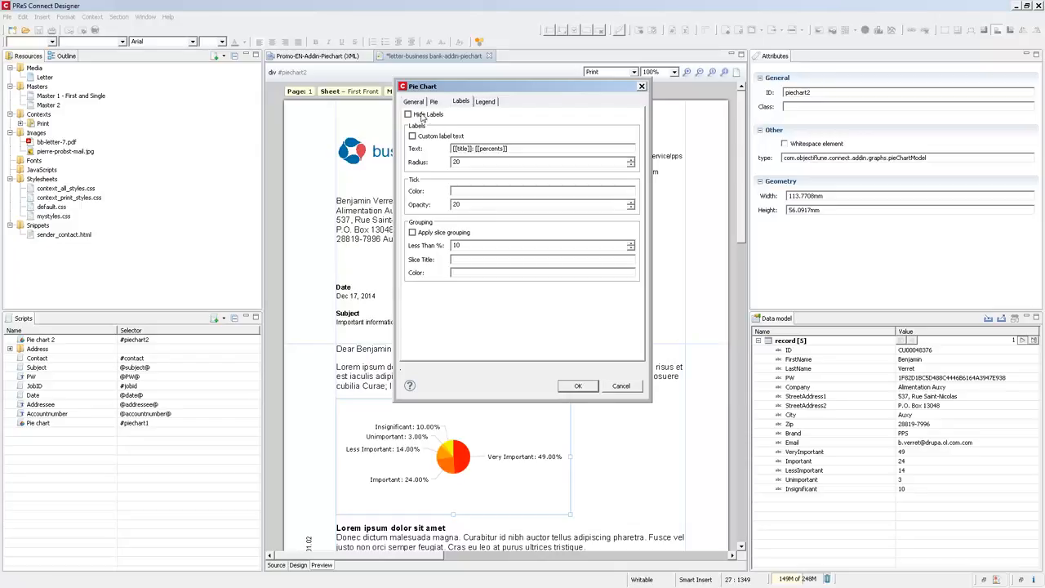
click(412, 135)
key(Tab)
click(485, 102)
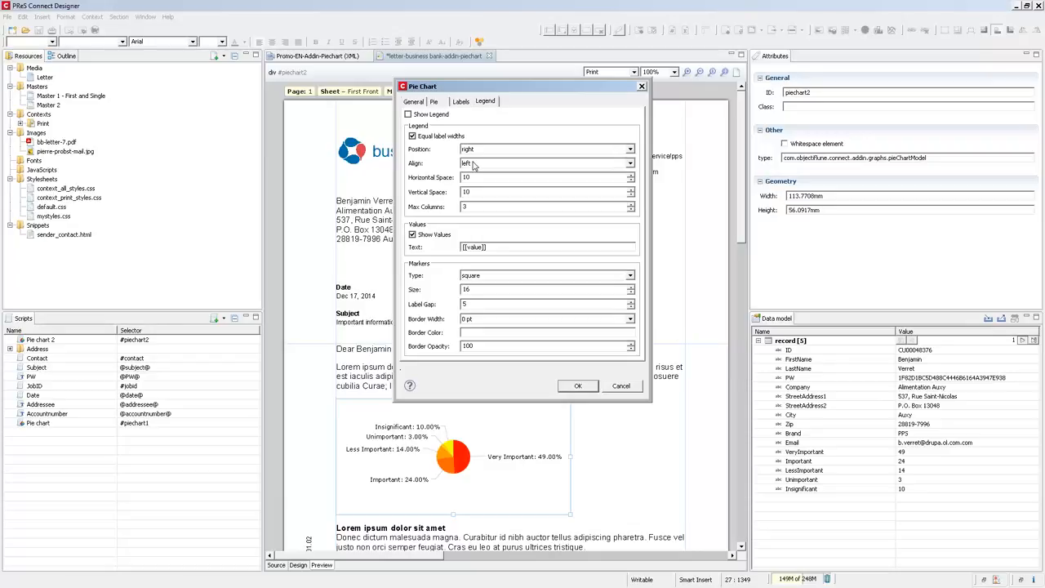
click(433, 116)
- Set the custom label text to [[percents]] and apply the pie chart settings
click(462, 101)
double_click(474, 148)
key(BackSpace)
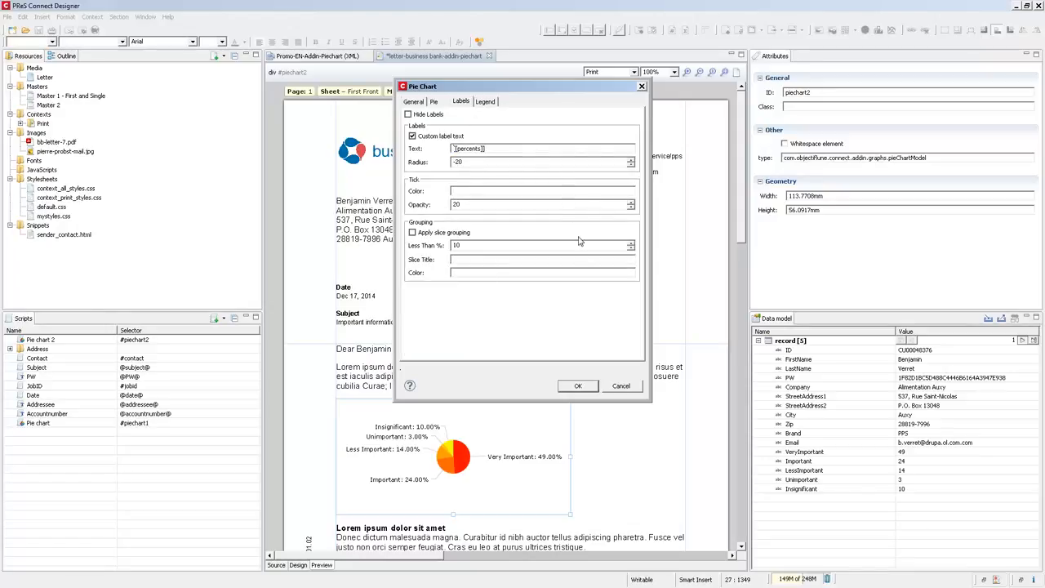
click(577, 386)
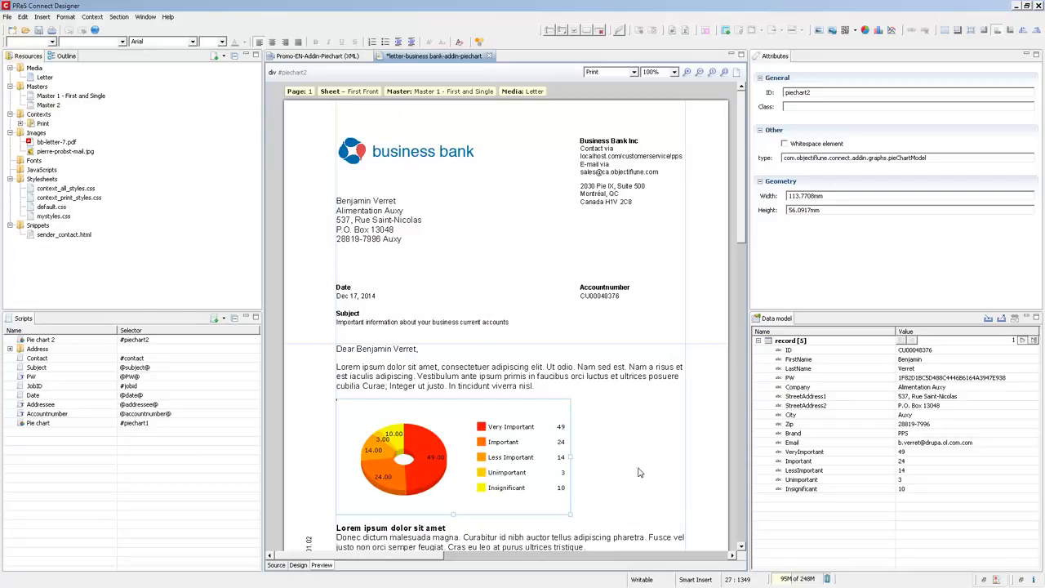
- Open the lower pie chart's properties to review its slice colour settings, then close them
scroll(639, 472, down, 10)
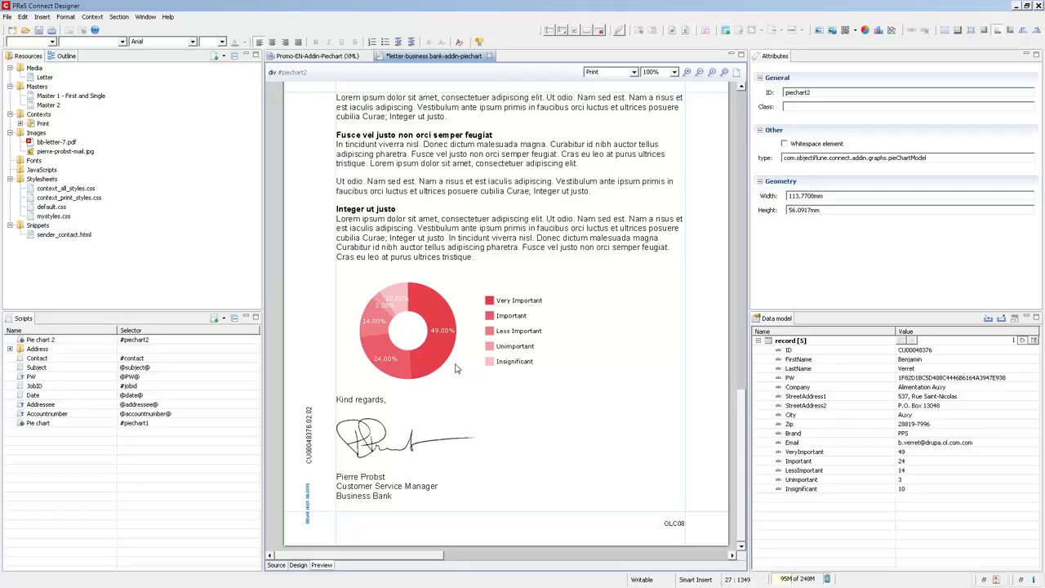
right_click(448, 309)
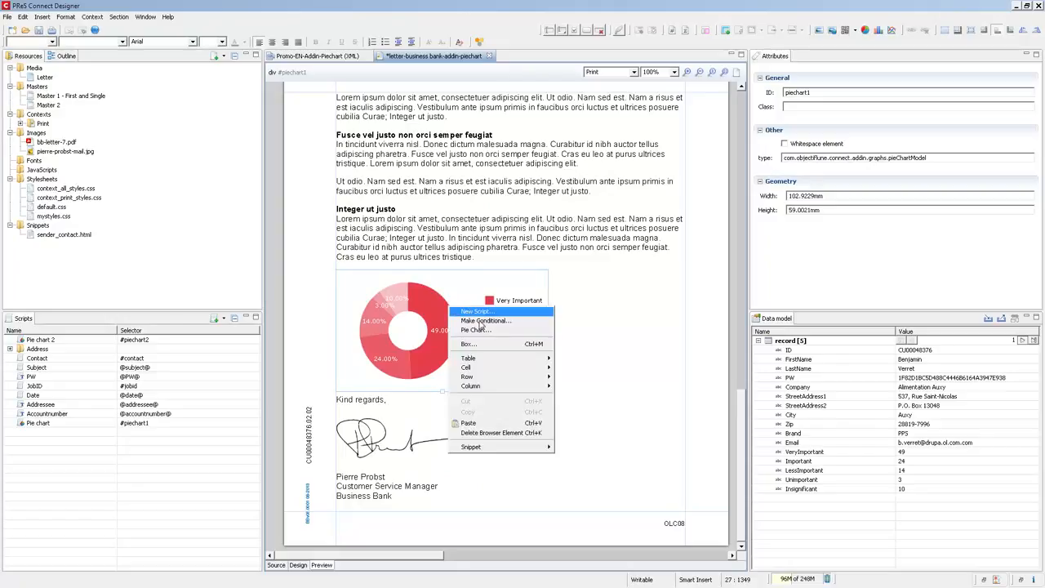
click(478, 330)
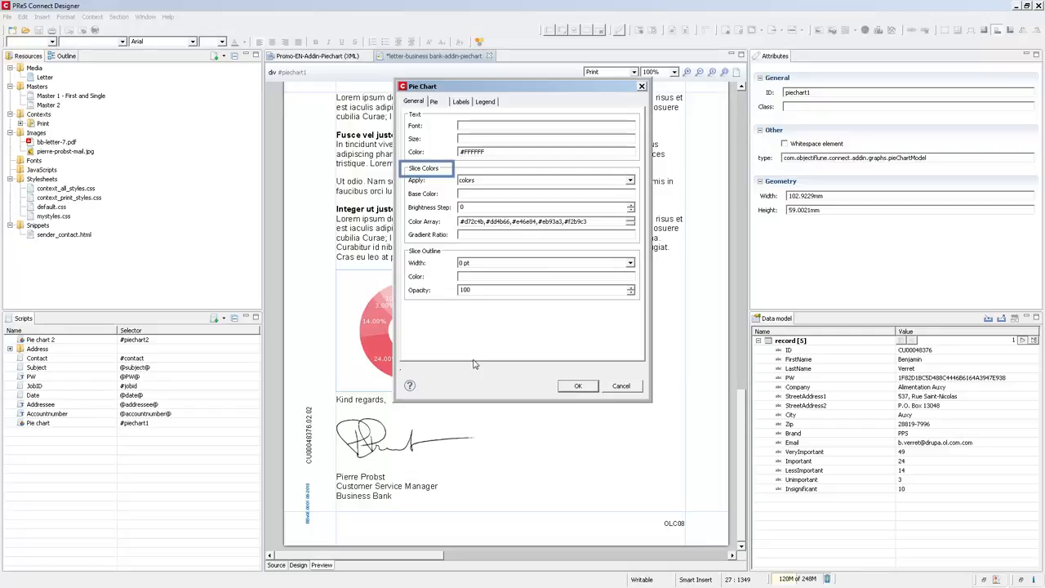
click(569, 388)
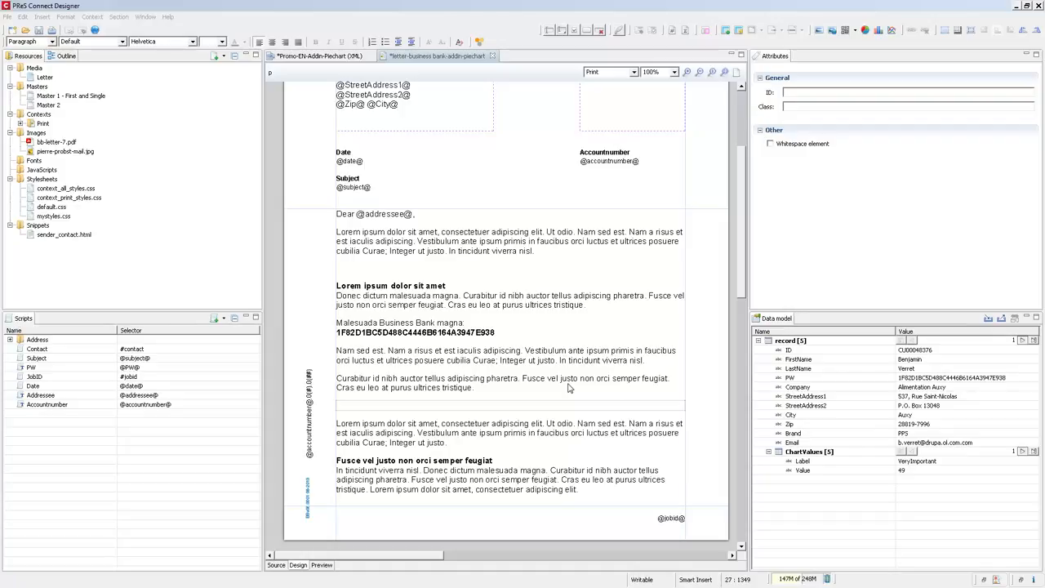
- Create a pie chart script with dynamic labels from ChartValues, using Label for labels and Value for values, and confirm it
click(868, 31)
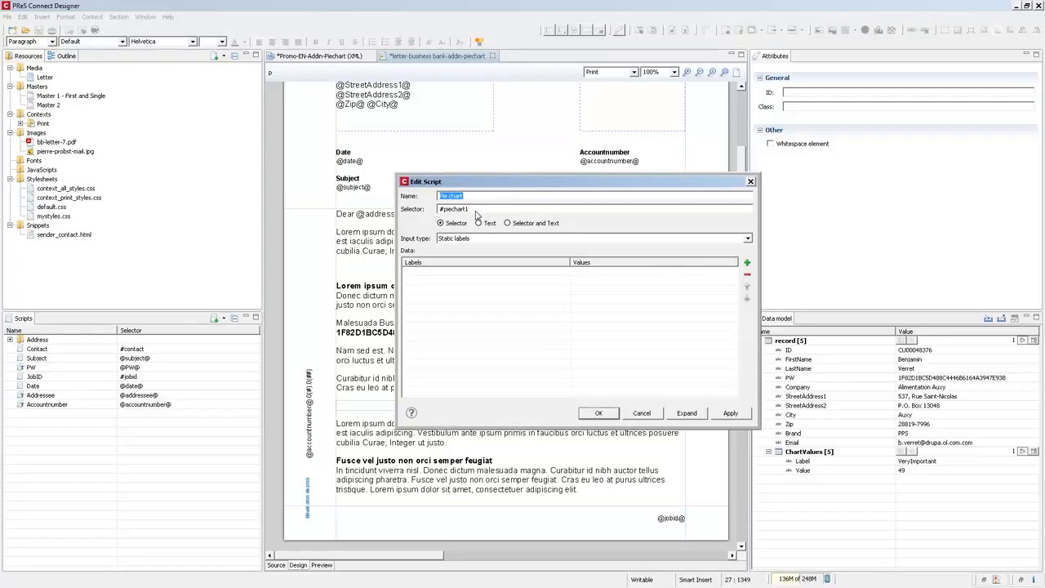
click(471, 238)
click(467, 255)
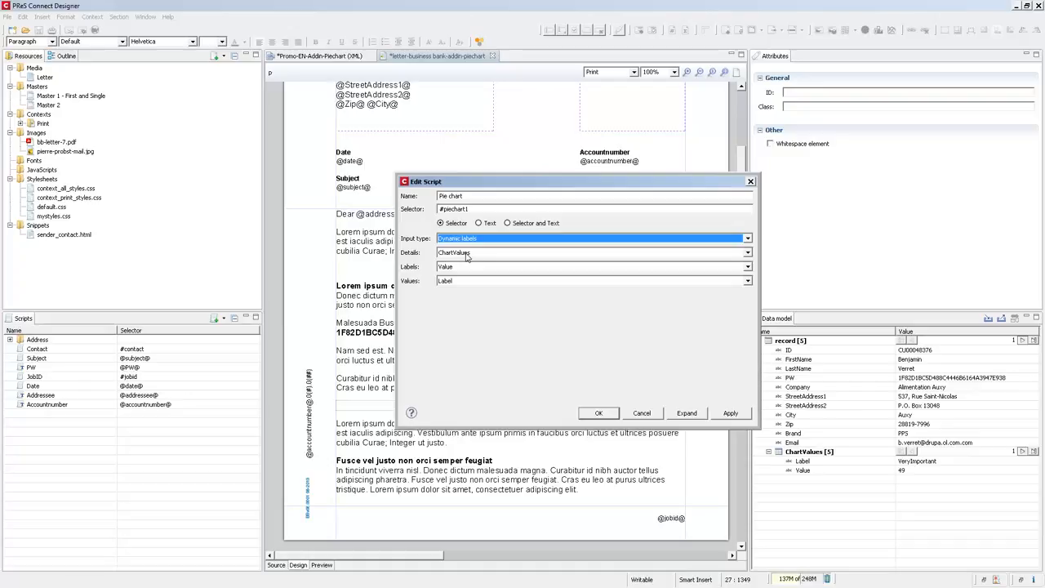
click(461, 268)
click(459, 284)
click(457, 281)
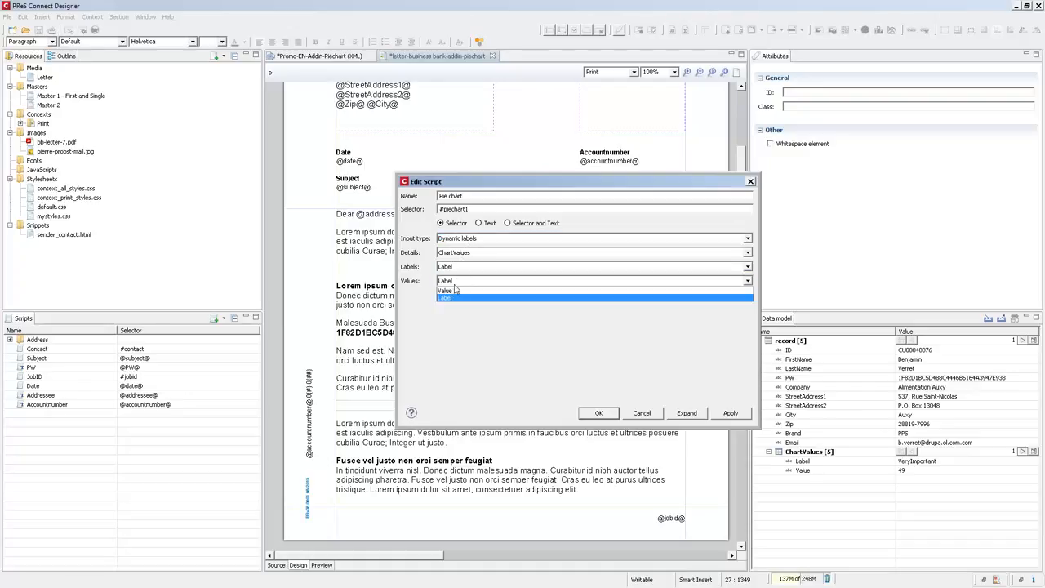
click(456, 290)
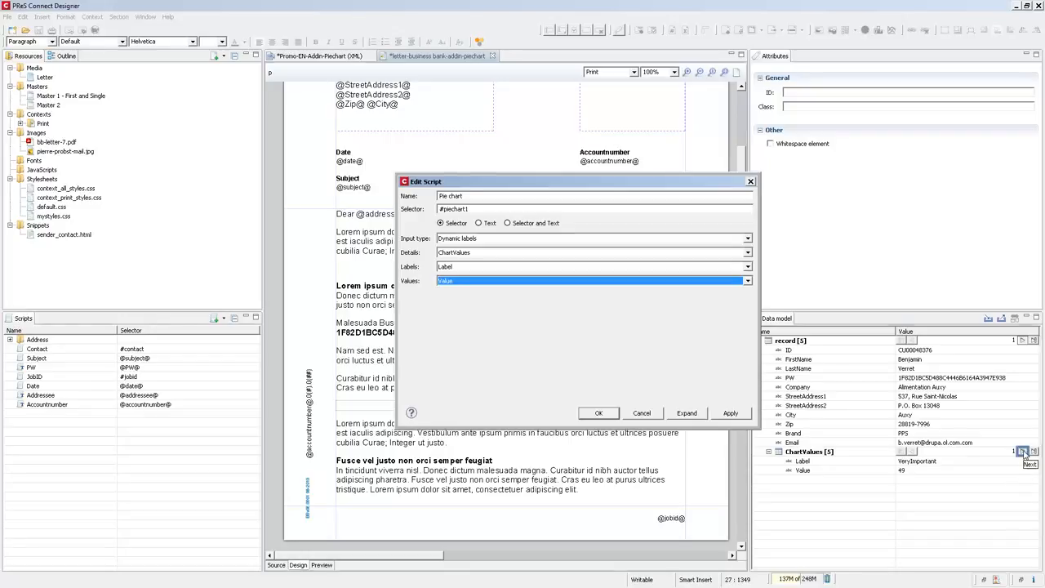
click(1022, 451)
click(901, 452)
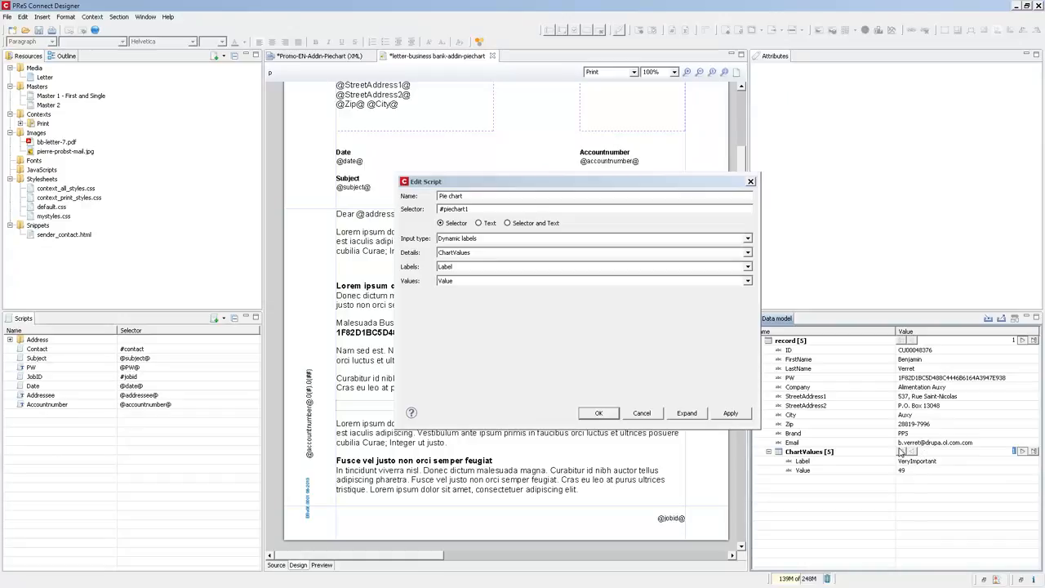
click(600, 413)
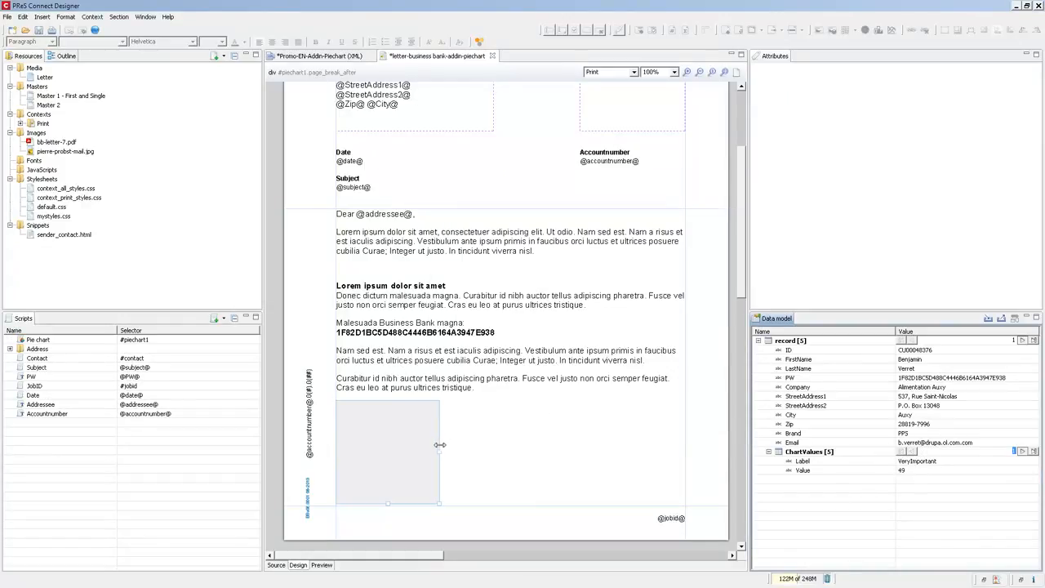
- Widen the pie chart box to about 117 × 50 mm and switch to preview
drag(440, 453, 577, 453)
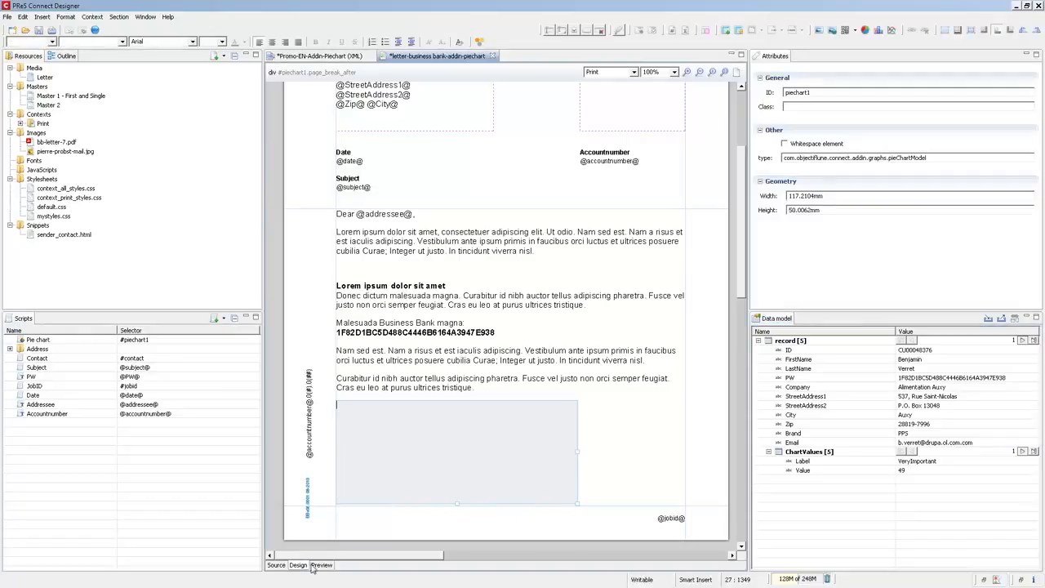
click(314, 566)
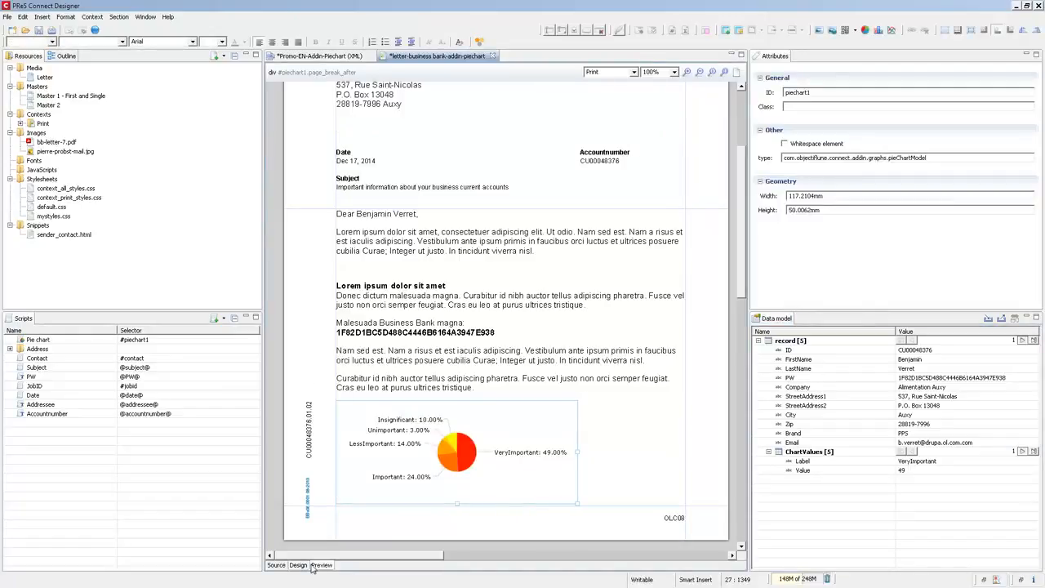